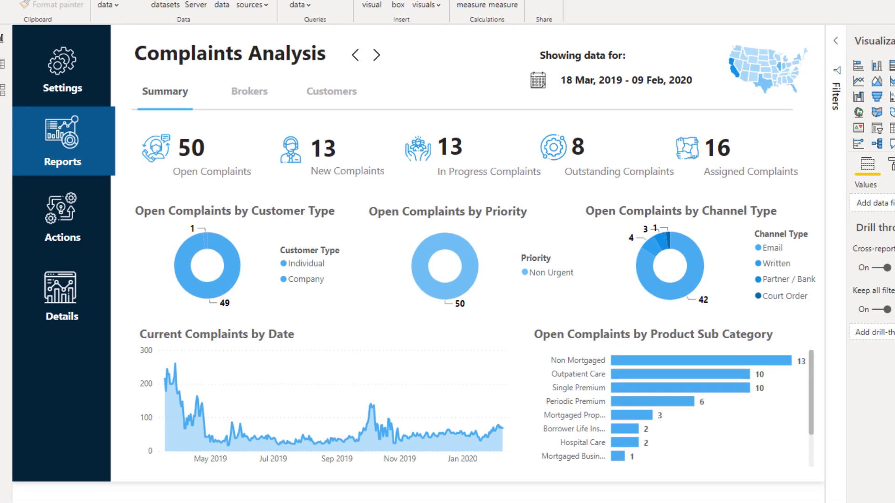
Switch to Chrome and open the Insurance Complaints live demo from the Enterprise DNA Power BI Showcase page
{"action": "mouse_move", "coordinate": [222, 480]}
{"action": "left_click", "coordinate": [296, 470]}
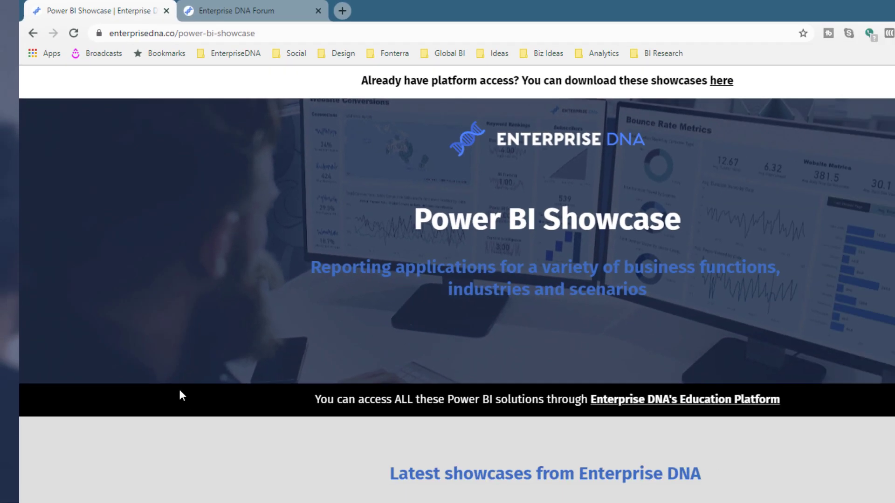
{"action": "scroll", "coordinate": [167, 345], "scroll_direction": "down", "scroll_amount": 3}
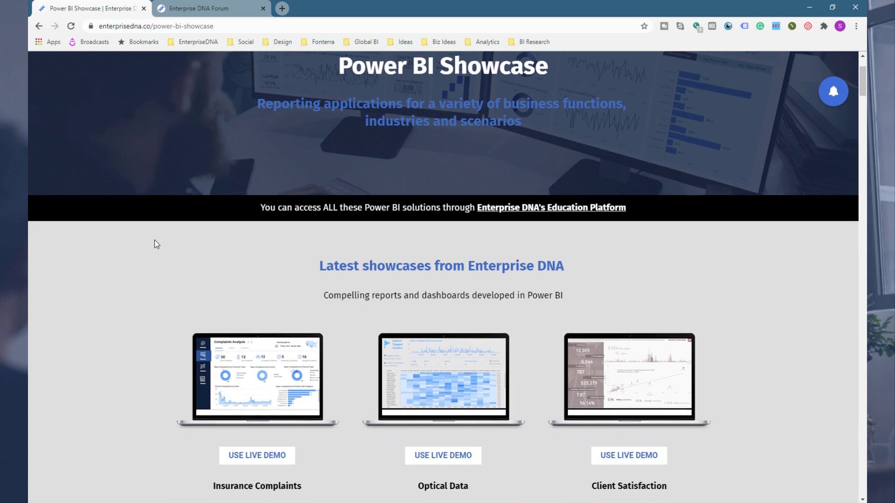
{"action": "scroll", "coordinate": [159, 242], "scroll_direction": "down", "scroll_amount": 2}
{"action": "left_click", "coordinate": [260, 363]}
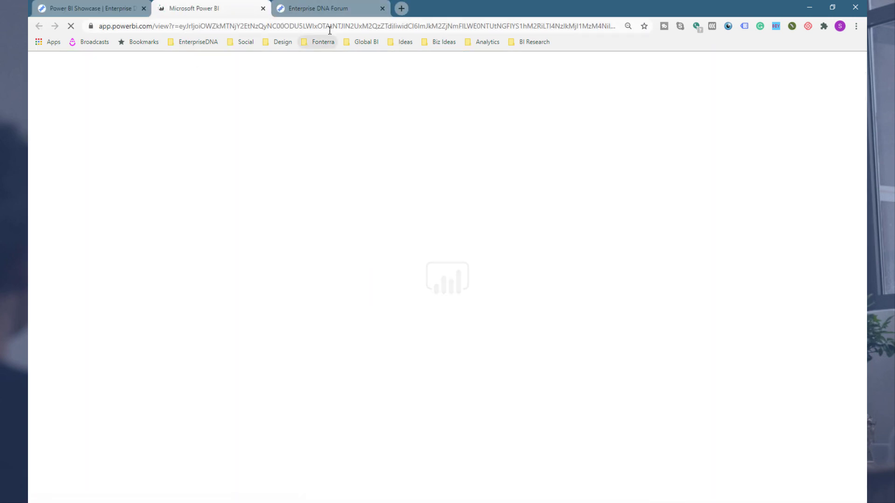
Browse the Enterprise DNA Forum categories and open the Power BI Challenges category
{"action": "left_click", "coordinate": [326, 8]}
{"action": "scroll", "coordinate": [113, 244], "scroll_direction": "down", "scroll_amount": 5}
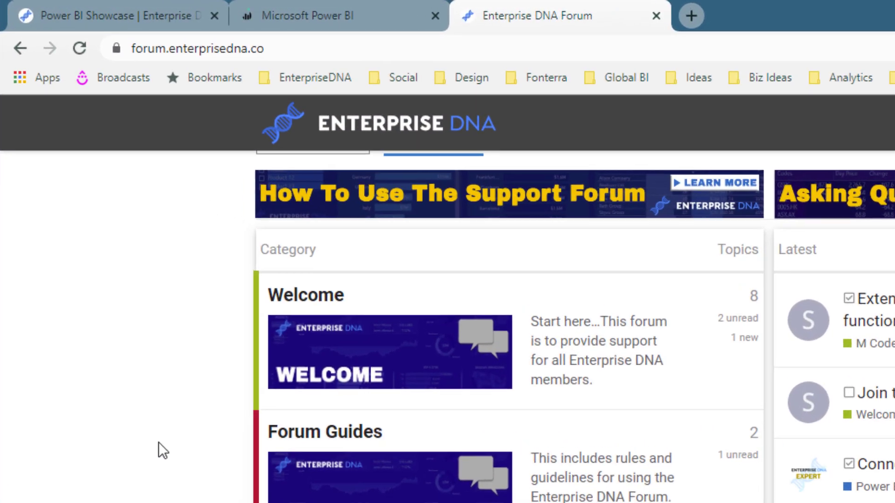
{"action": "scroll", "coordinate": [124, 172], "scroll_direction": "up", "scroll_amount": 5}
{"action": "scroll", "coordinate": [150, 225], "scroll_direction": "down", "scroll_amount": 15}
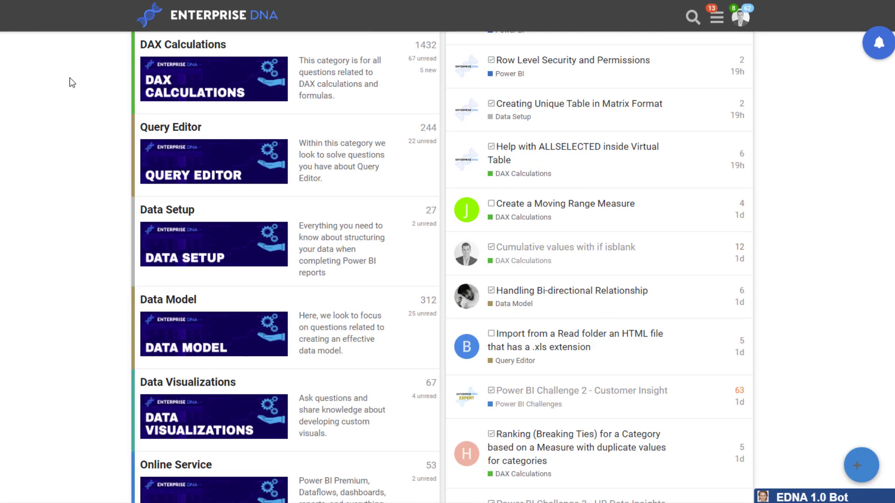
{"action": "scroll", "coordinate": [69, 82], "scroll_direction": "down", "scroll_amount": 14}
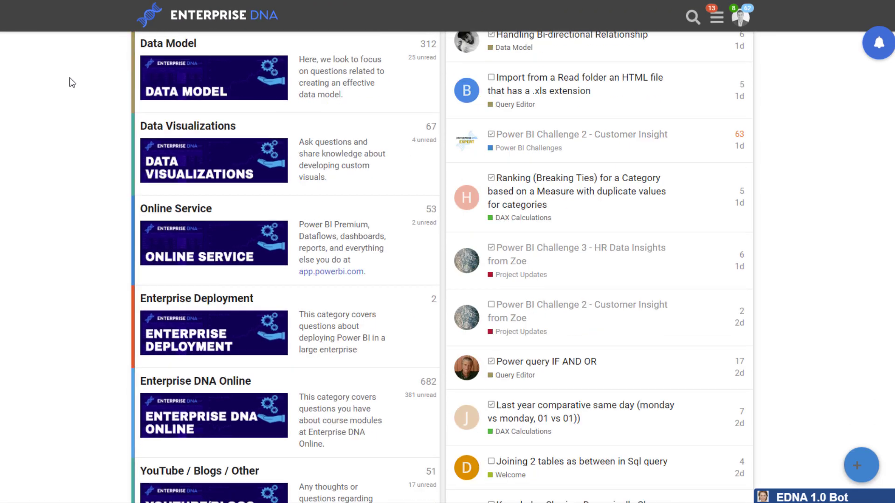
{"action": "scroll", "coordinate": [109, 167], "scroll_direction": "down", "scroll_amount": 1}
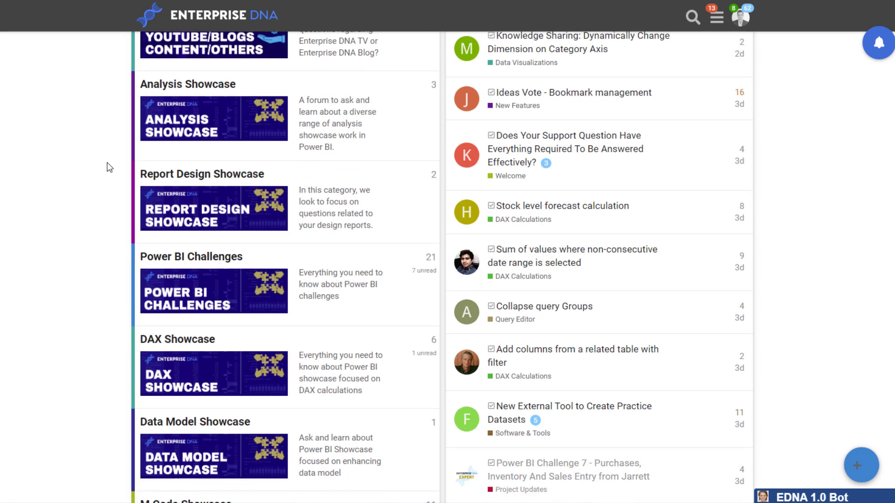
{"action": "left_click", "coordinate": [230, 292]}
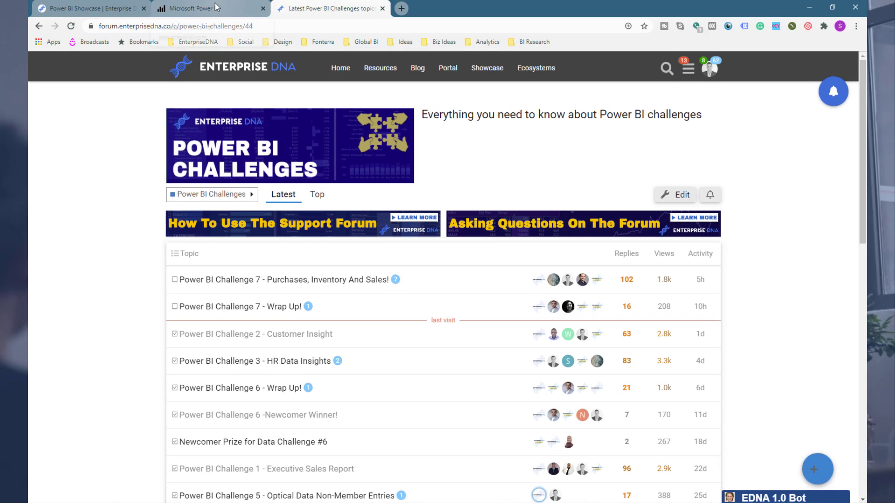
Return to the Complaints Analysis live demo and view its Brokers and Customers report pages
{"action": "left_click", "coordinate": [215, 7]}
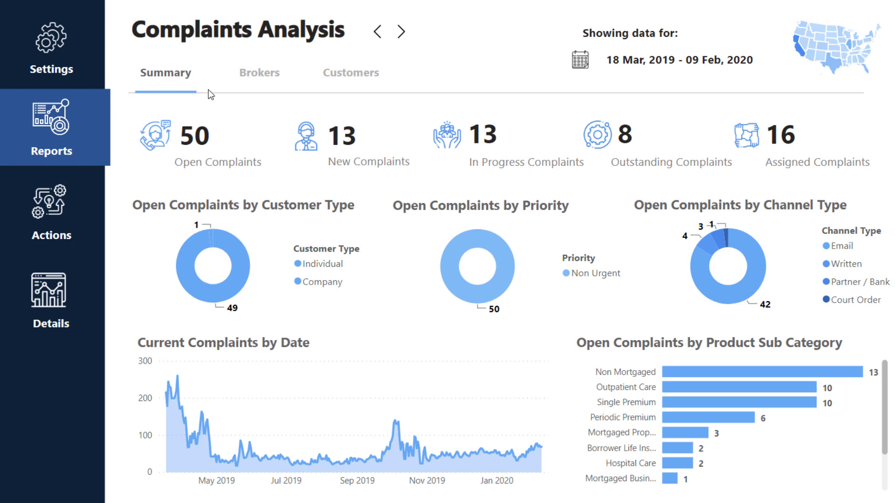
{"action": "left_click", "coordinate": [263, 76]}
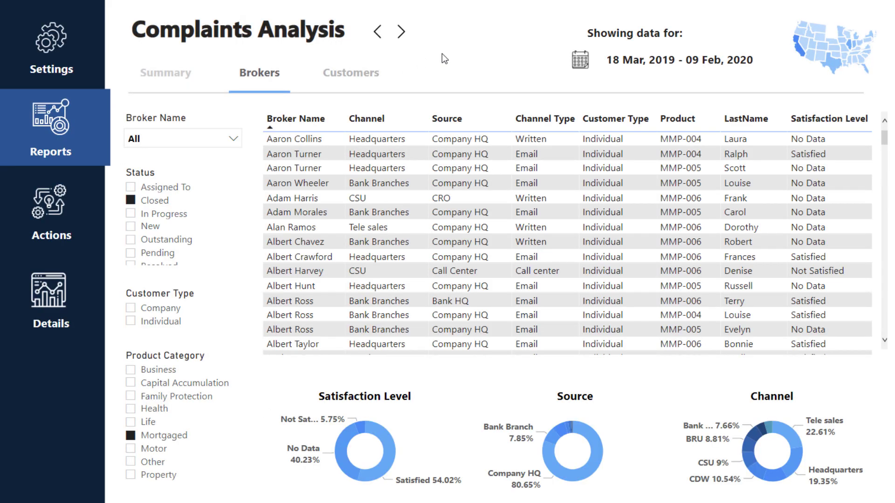
{"action": "left_click", "coordinate": [357, 81]}
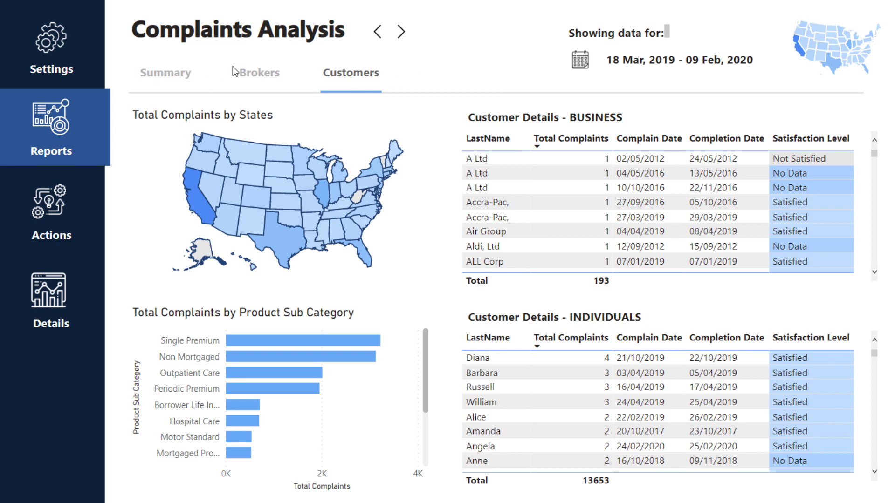
View the report's Actions and Details sections, revisit Actions, and return to the Reports summary
{"action": "left_click", "coordinate": [49, 207]}
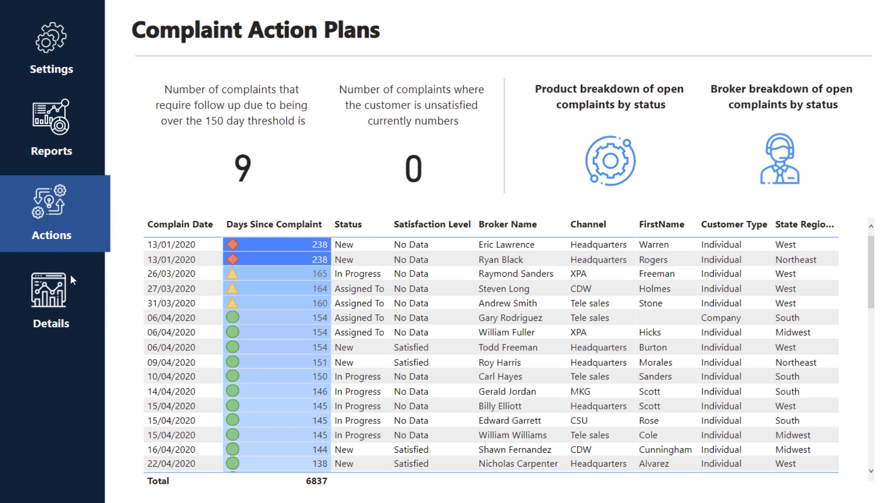
{"action": "left_click", "coordinate": [46, 295]}
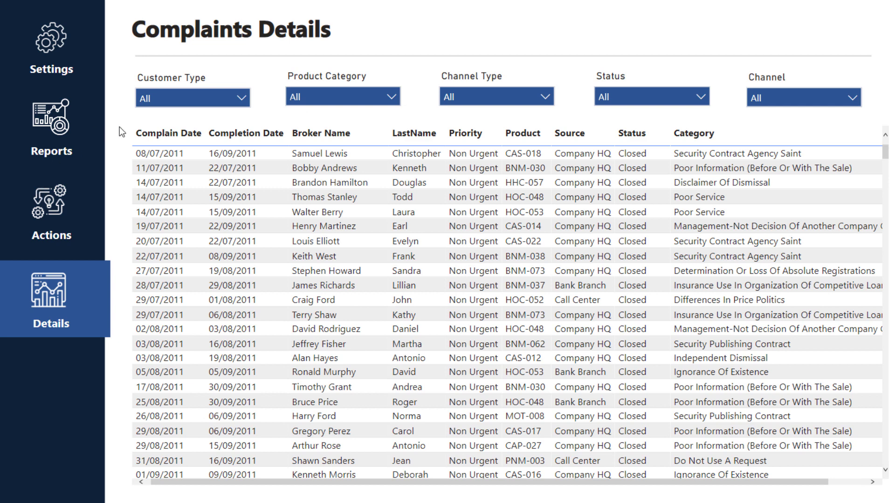
{"action": "left_click", "coordinate": [57, 215]}
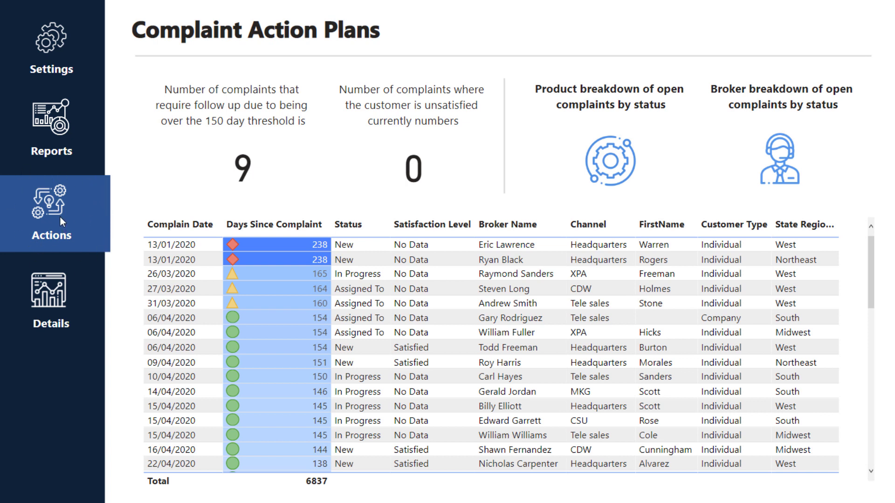
{"action": "left_click", "coordinate": [55, 132]}
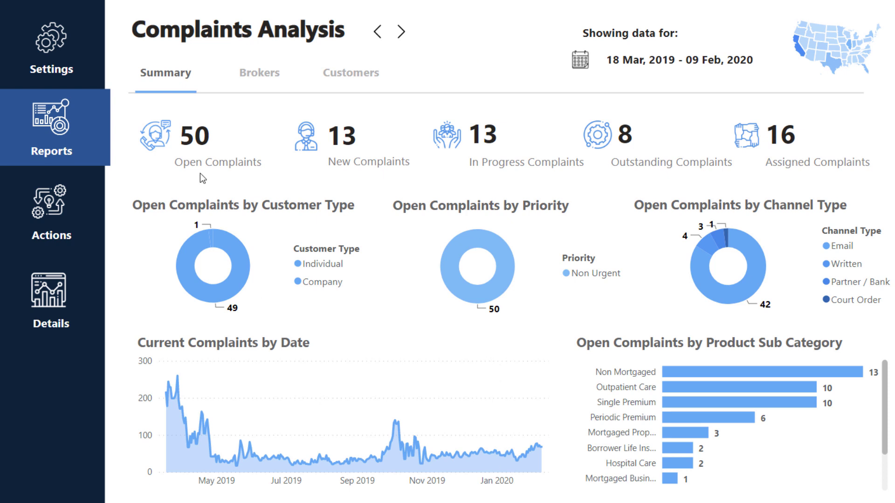
In the report settings, set the dates to 6/8/2019 through 3/27/2020, exclude Midwest and West, and return to the complaints overview
{"action": "left_click", "coordinate": [51, 45]}
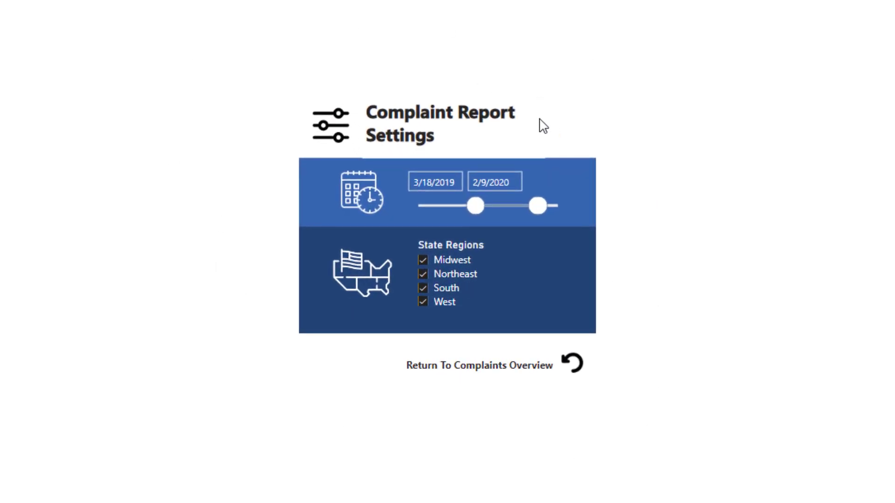
{"action": "left_click_drag", "start_coordinate": [480, 212], "coordinate": [547, 208]}
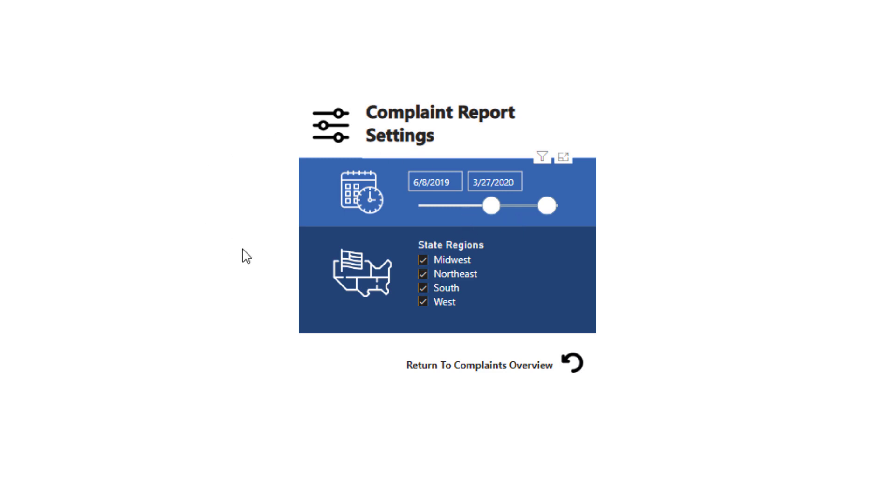
{"action": "left_click", "coordinate": [422, 260]}
{"action": "left_click", "coordinate": [422, 302]}
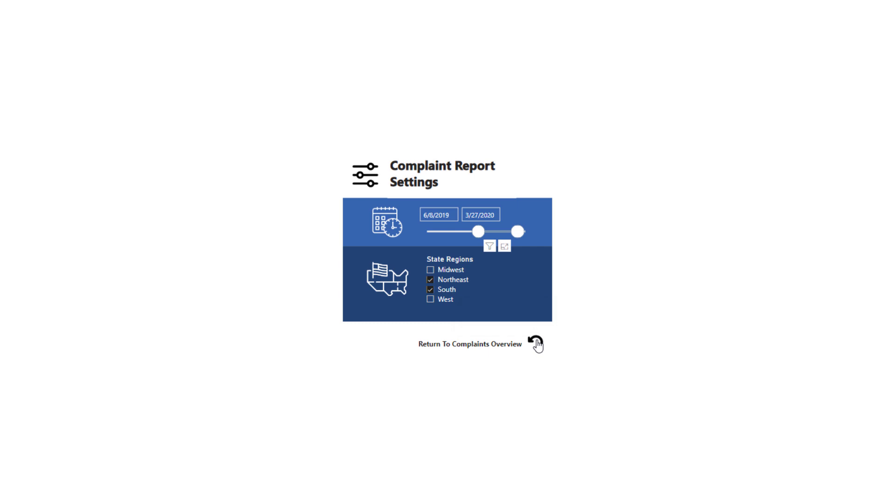
{"action": "left_click", "coordinate": [535, 343]}
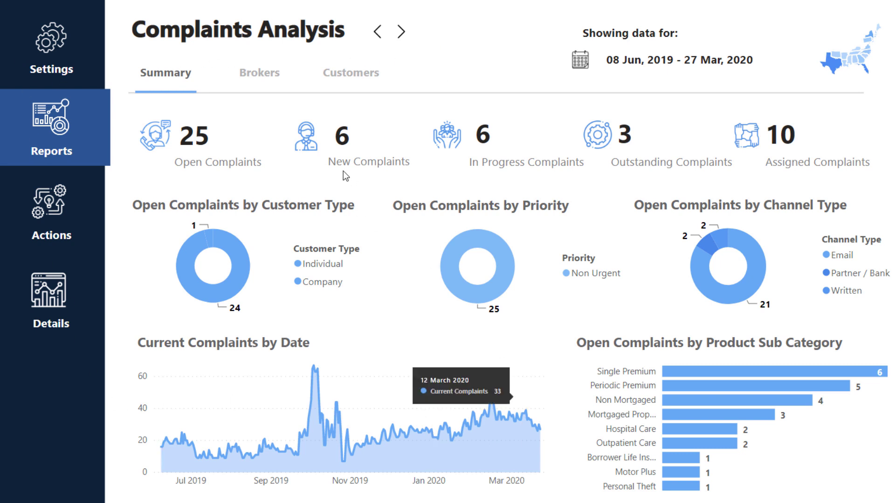
Check the Brokers and Customers report pages with the new filters applied, and reopen the report's Settings page
{"action": "left_click", "coordinate": [247, 78]}
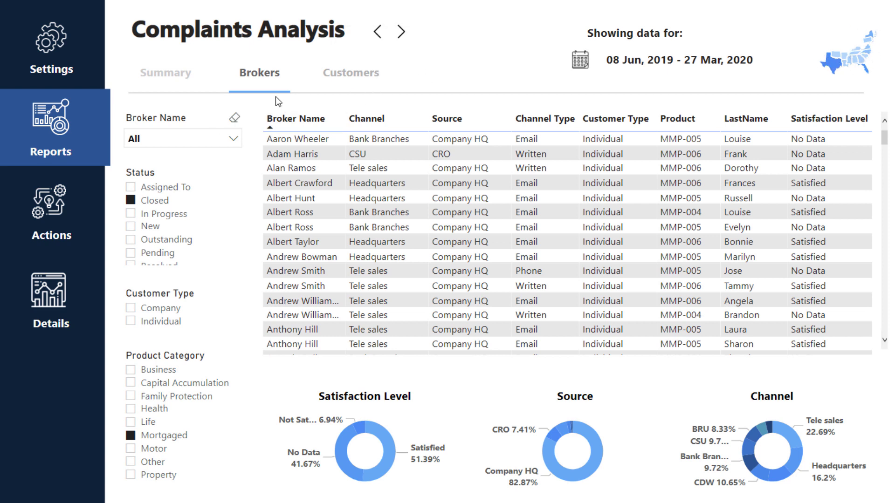
{"action": "left_click", "coordinate": [365, 80]}
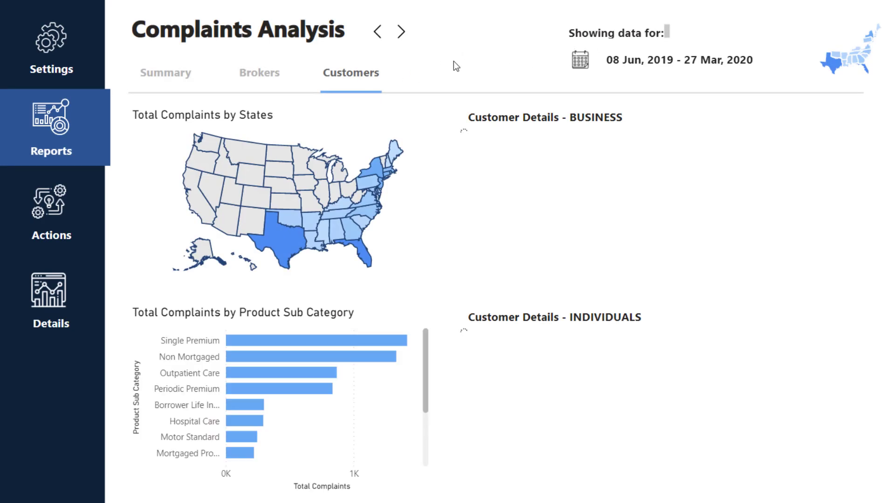
{"action": "left_click", "coordinate": [45, 47]}
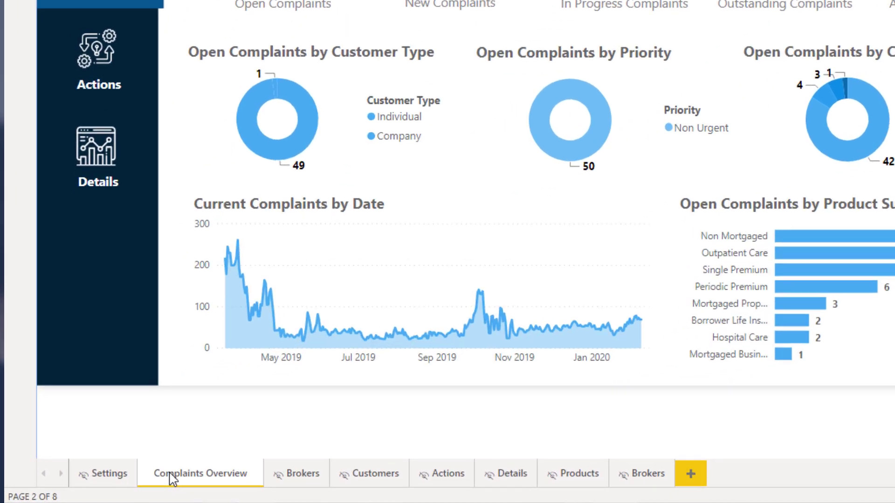
In Power BI Desktop, check the Settings page's hide option, view that page, and return to Complaints Overview
{"action": "right_click", "coordinate": [91, 471]}
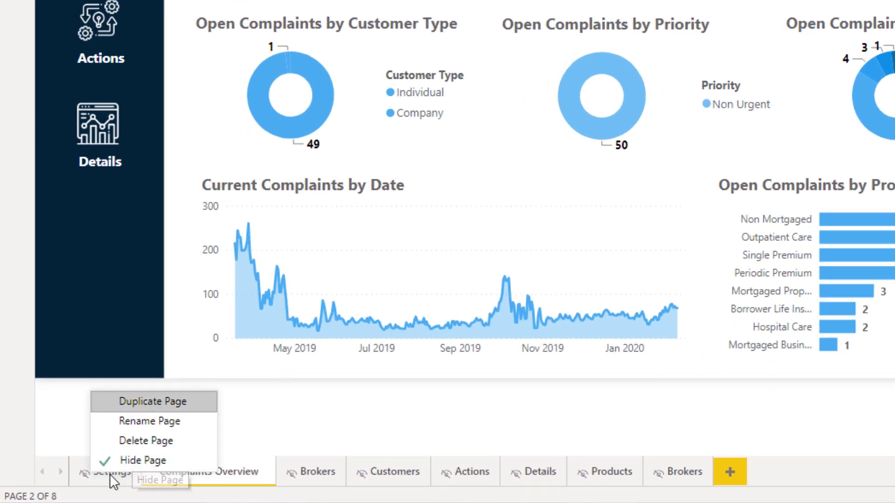
{"action": "key", "text": "Escape"}
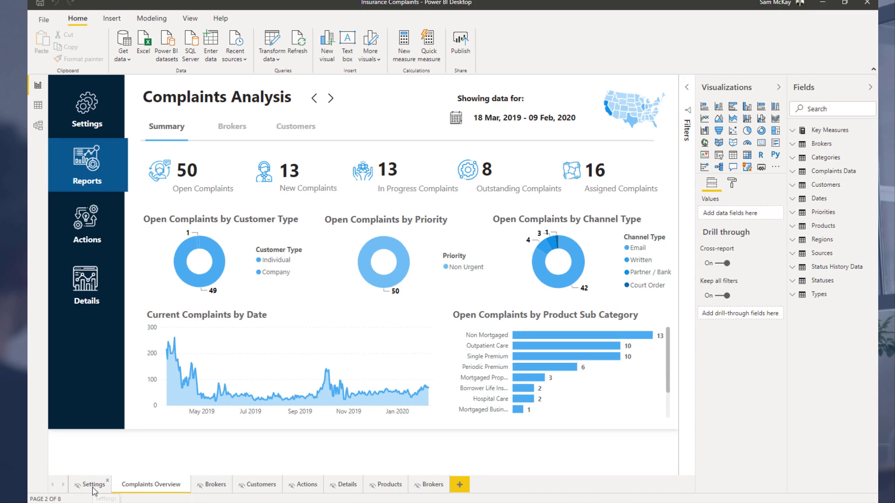
{"action": "left_click", "coordinate": [93, 485]}
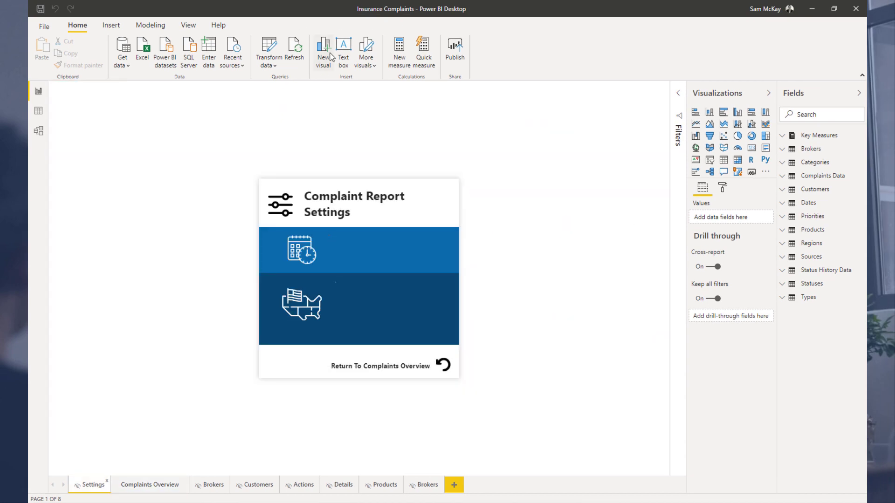
{"action": "left_click", "coordinate": [162, 486]}
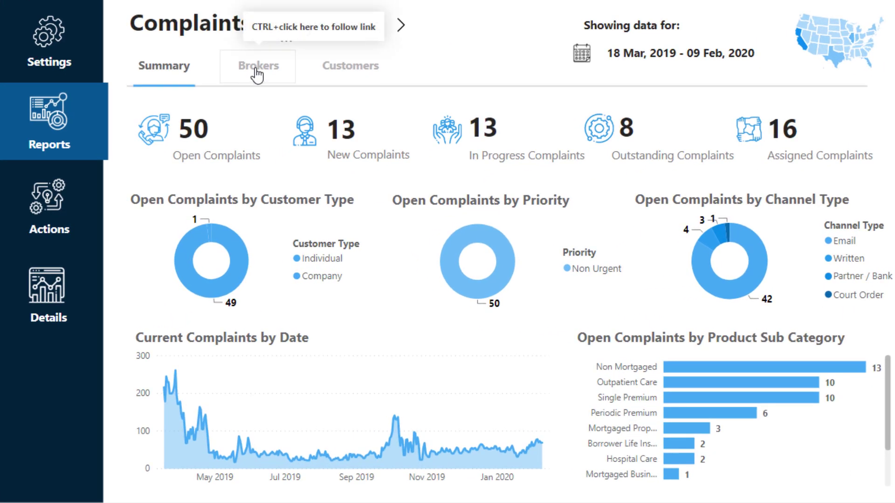
Follow the Brokers navigation link on the report canvas and inspect the text box behind the Brokers heading
{"action": "left_click", "coordinate": [288, 69], "text": "ctrl"}
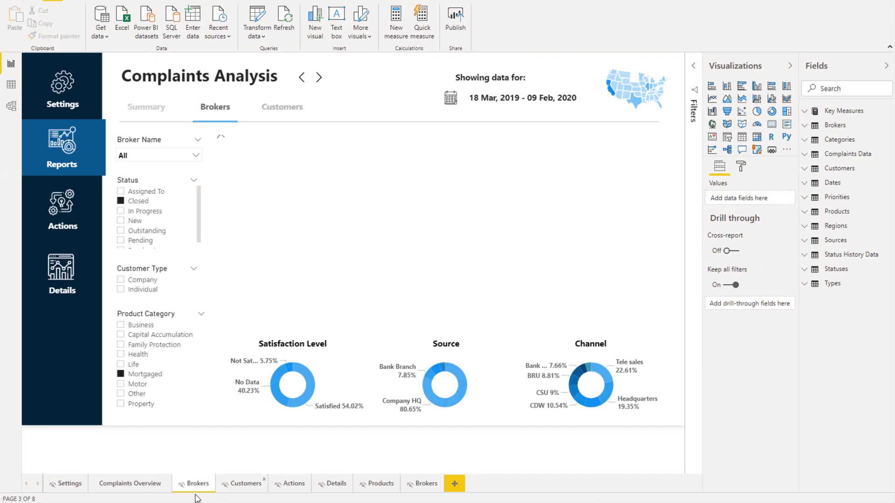
{"action": "left_click", "coordinate": [240, 103]}
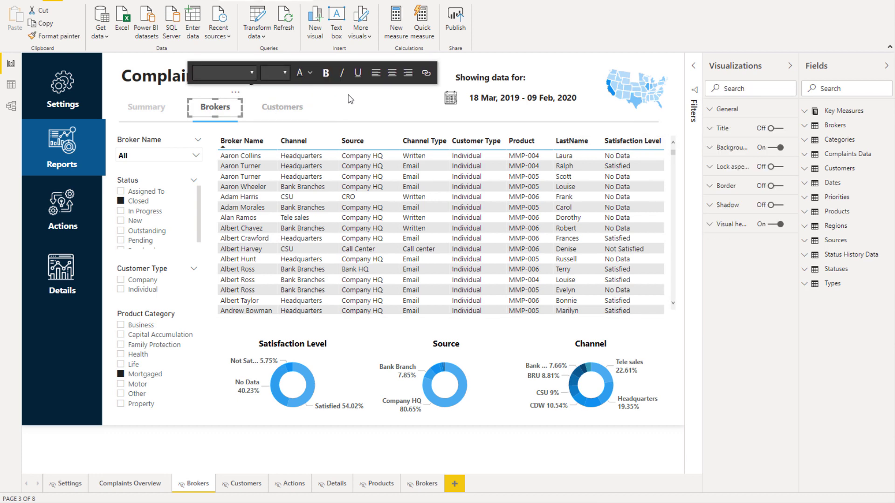
{"action": "left_click", "coordinate": [259, 123]}
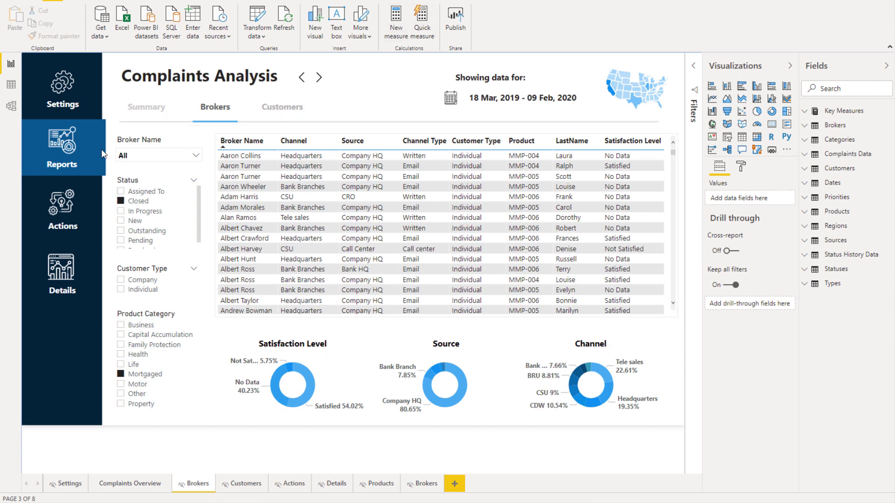
Follow the Actions navigation link, go back to Complaints Overview, and open the Customers page
{"action": "left_click", "coordinate": [90, 237], "text": "ctrl"}
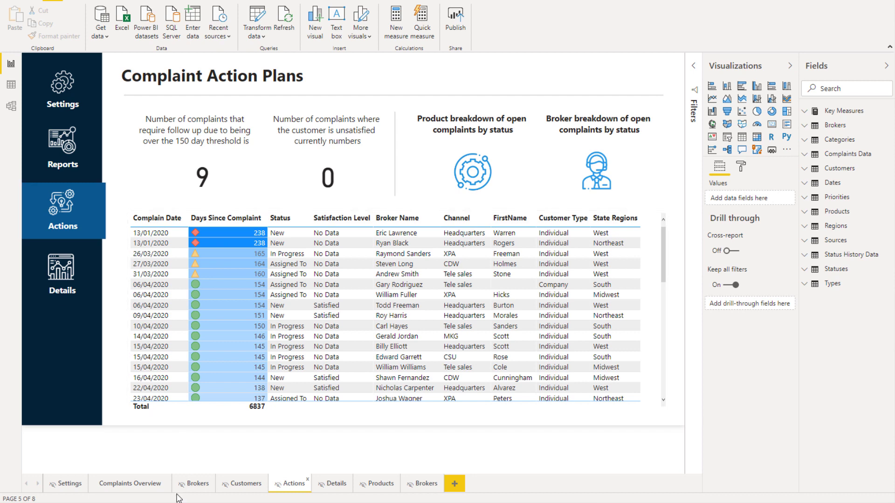
{"action": "left_click", "coordinate": [138, 484]}
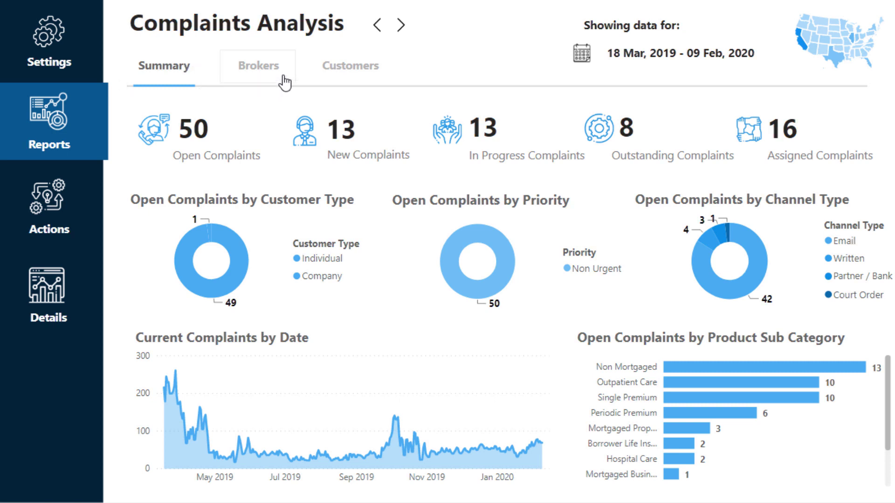
{"action": "left_click", "coordinate": [354, 68]}
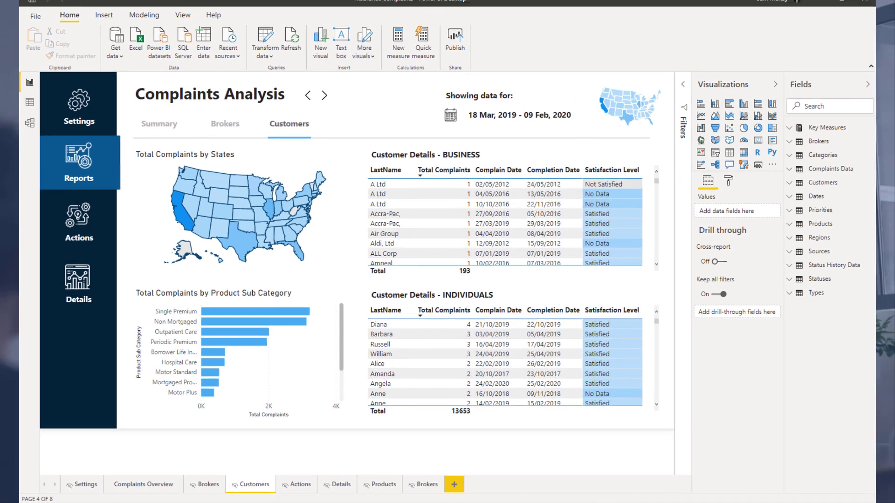
Switch to the published report in Chrome and open its Customers page
{"action": "mouse_move", "coordinate": [205, 492]}
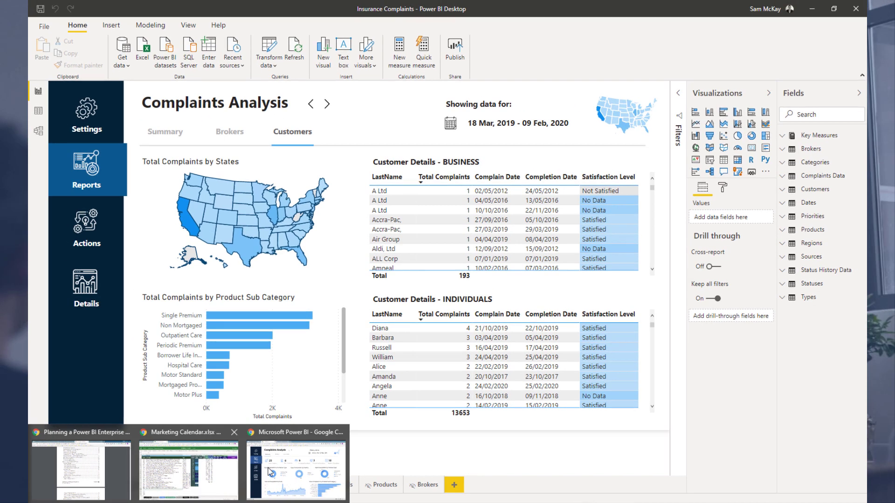
{"action": "left_click", "coordinate": [301, 474]}
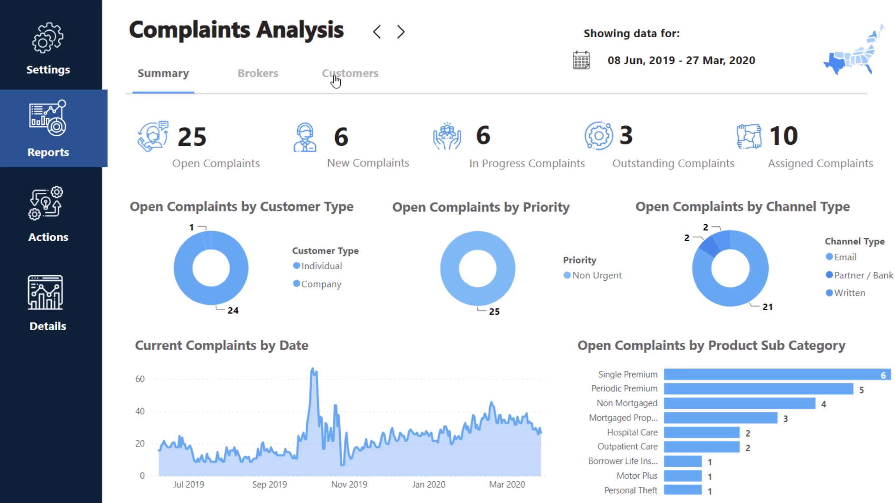
{"action": "left_click", "coordinate": [335, 82]}
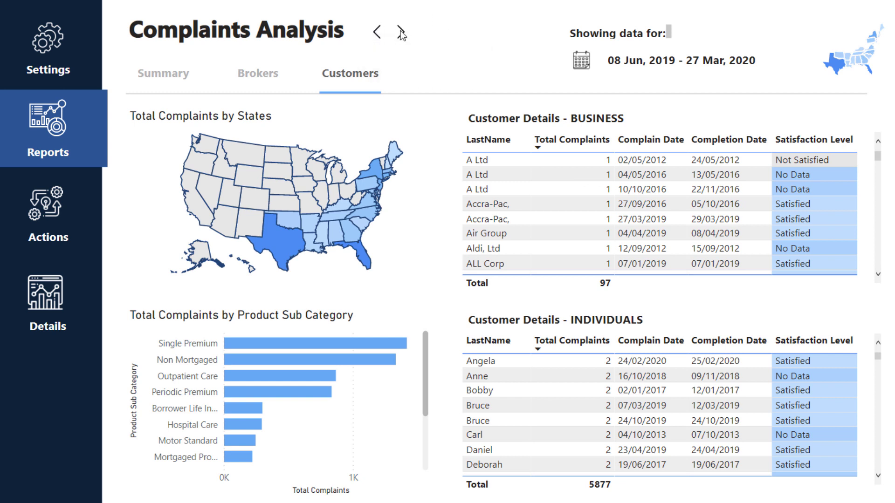
Step back from the Customers page through Brokers to Summary and view the 22 October 2019 point on the date chart
{"action": "left_click", "coordinate": [377, 34]}
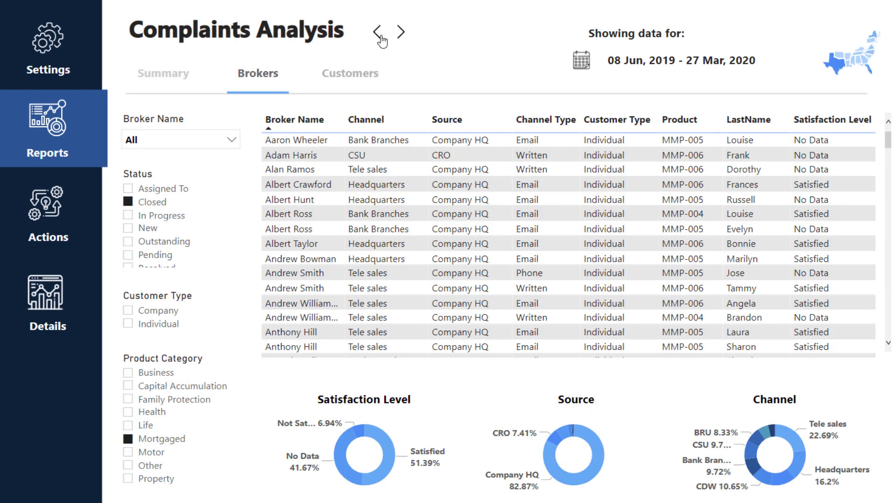
{"action": "left_click", "coordinate": [378, 34]}
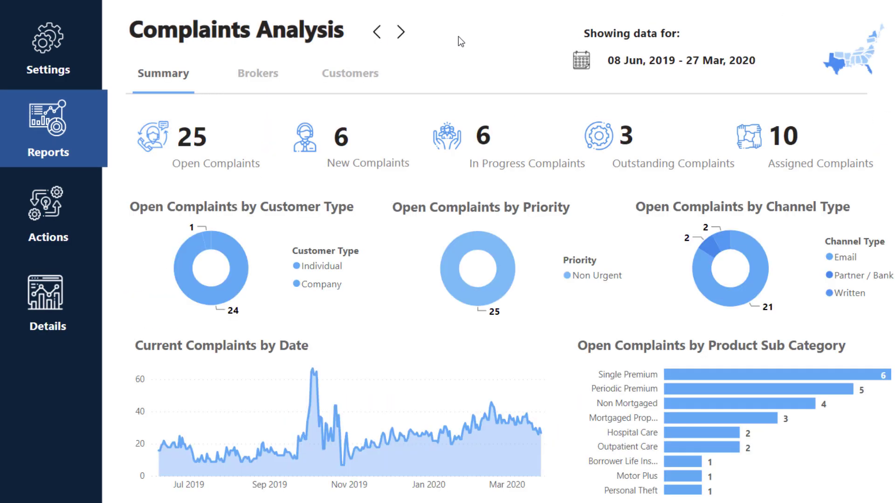
{"action": "mouse_move", "coordinate": [337, 377]}
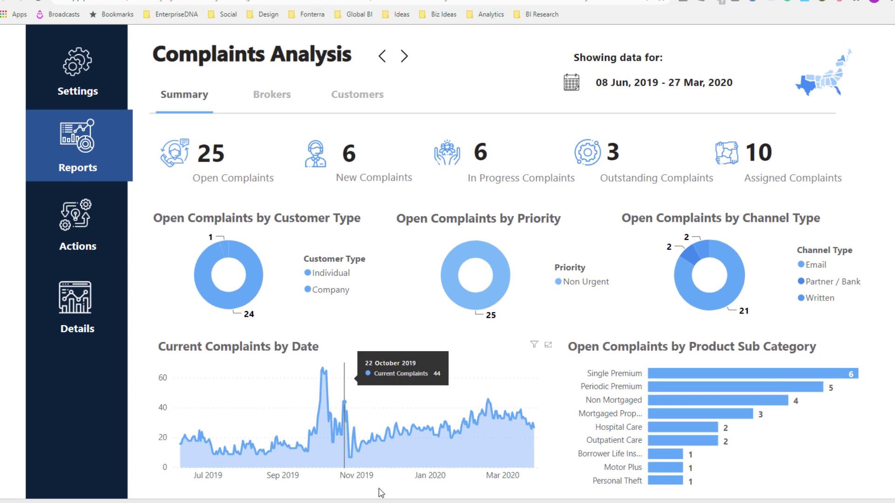
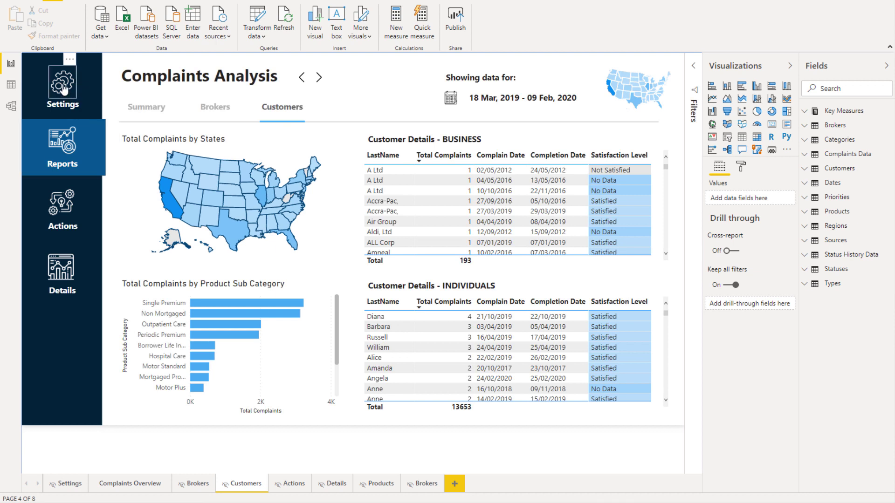
In Power BI Desktop, inspect the action settings of the shape over the Brokers heading on the Customers page, and deselect it
{"action": "left_click", "coordinate": [226, 109]}
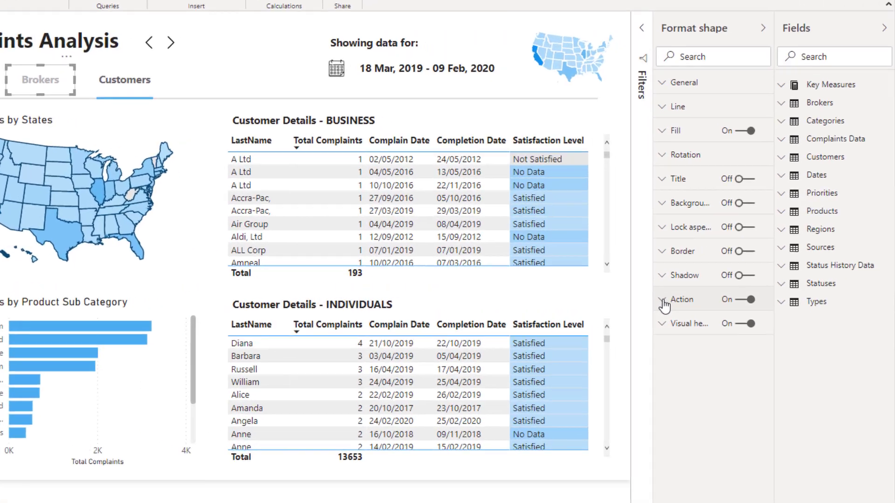
{"action": "left_click", "coordinate": [709, 282]}
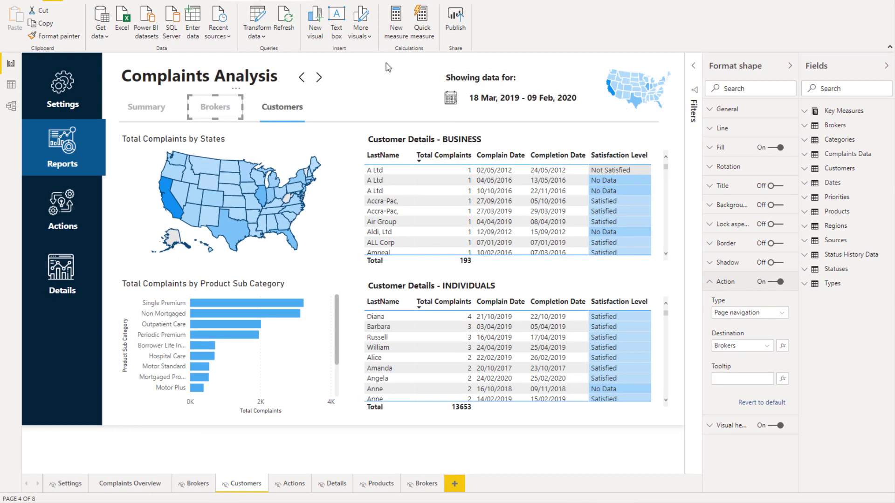
{"action": "left_click", "coordinate": [390, 78]}
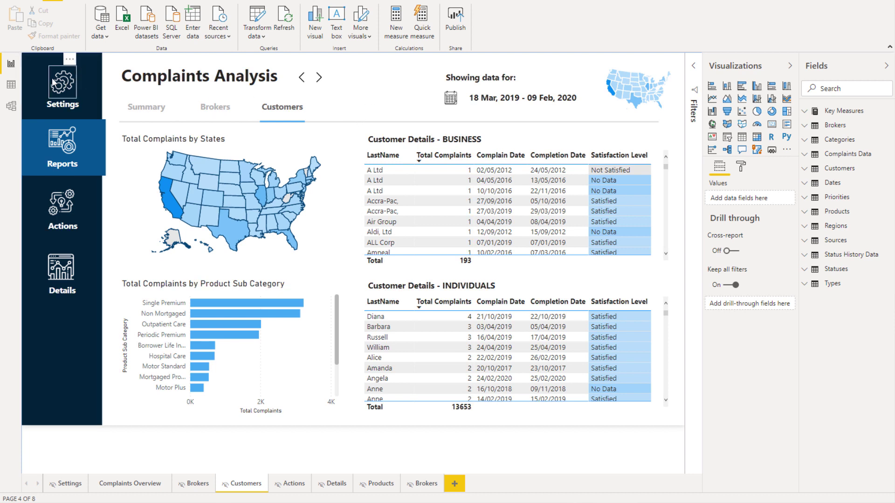
Select the date slicer on the Settings page and show its slicer sync settings
{"action": "left_click", "coordinate": [60, 484]}
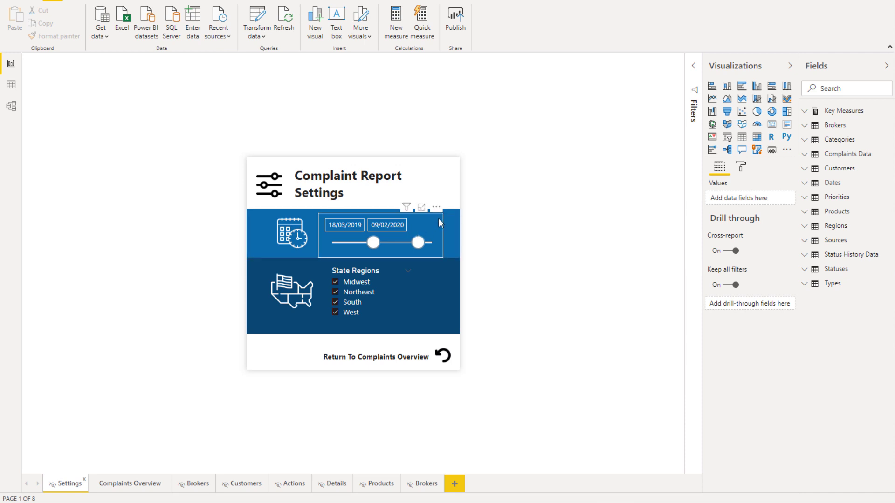
{"action": "left_click", "coordinate": [440, 223]}
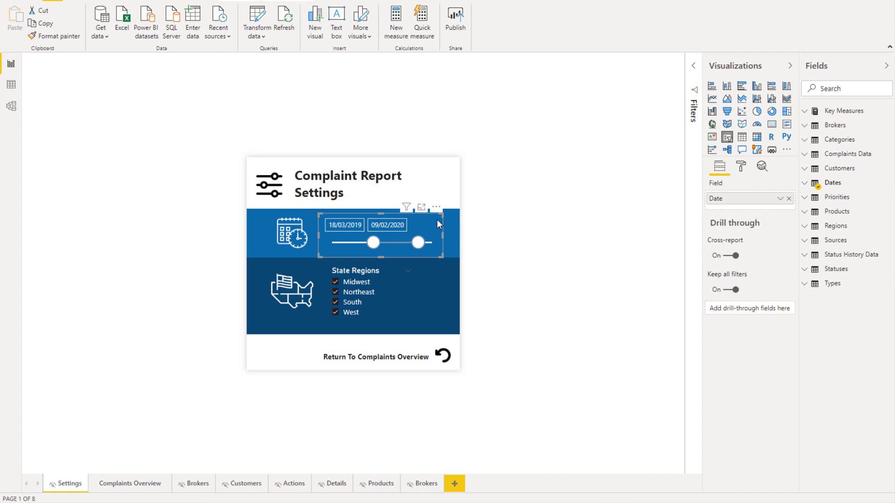
{"action": "left_click", "coordinate": [89, 28]}
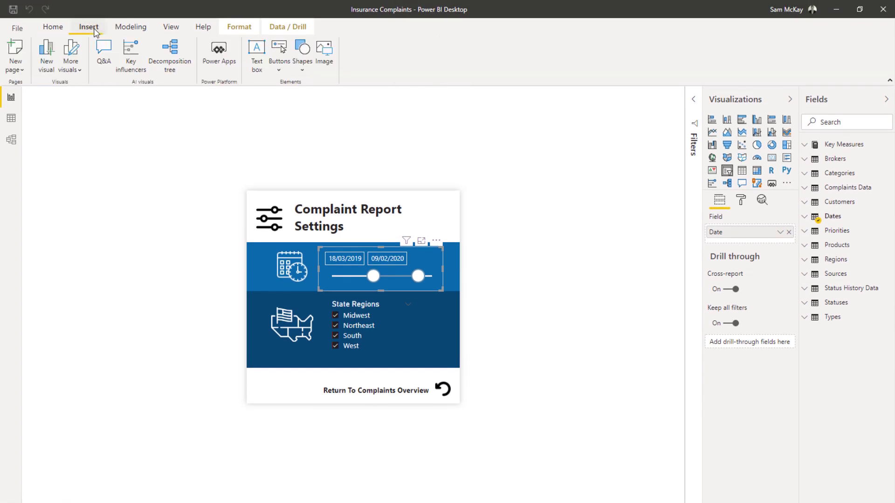
{"action": "left_click", "coordinate": [248, 30]}
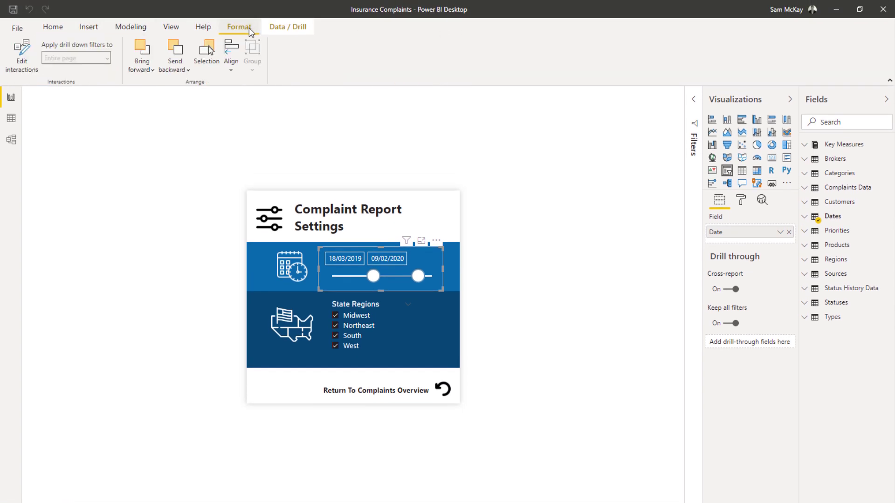
{"action": "left_click", "coordinate": [283, 32]}
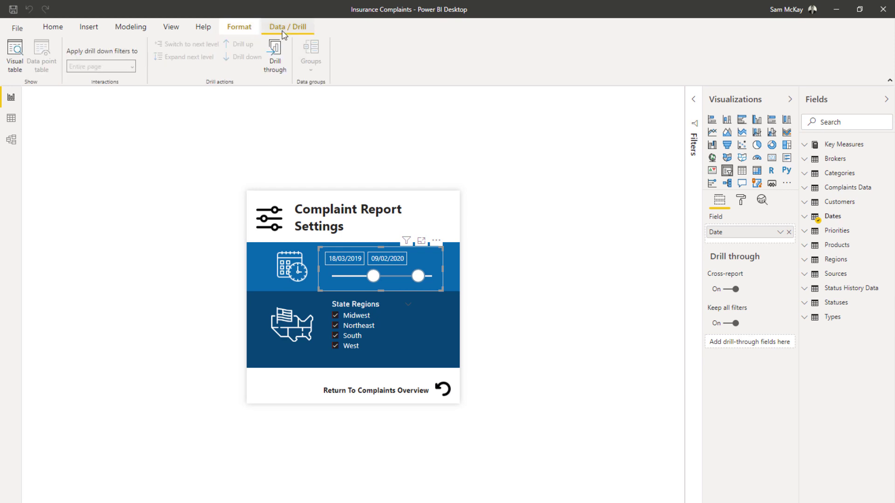
{"action": "left_click", "coordinate": [173, 29]}
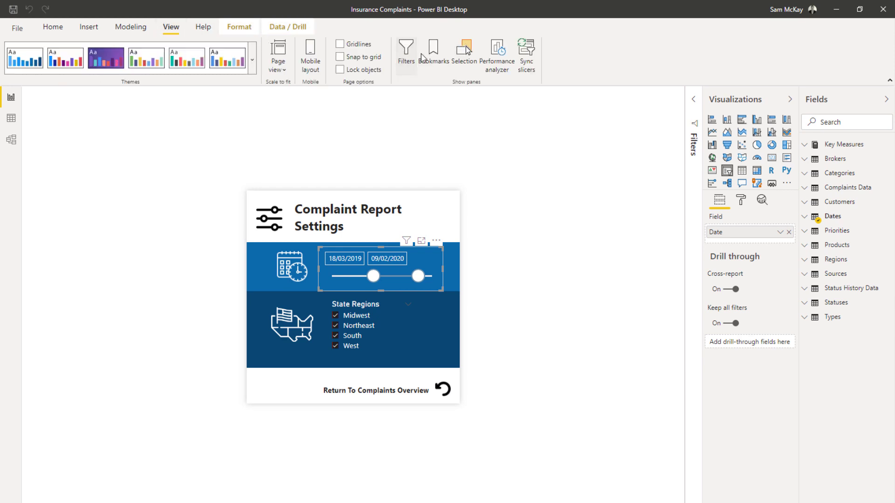
{"action": "left_click", "coordinate": [375, 65]}
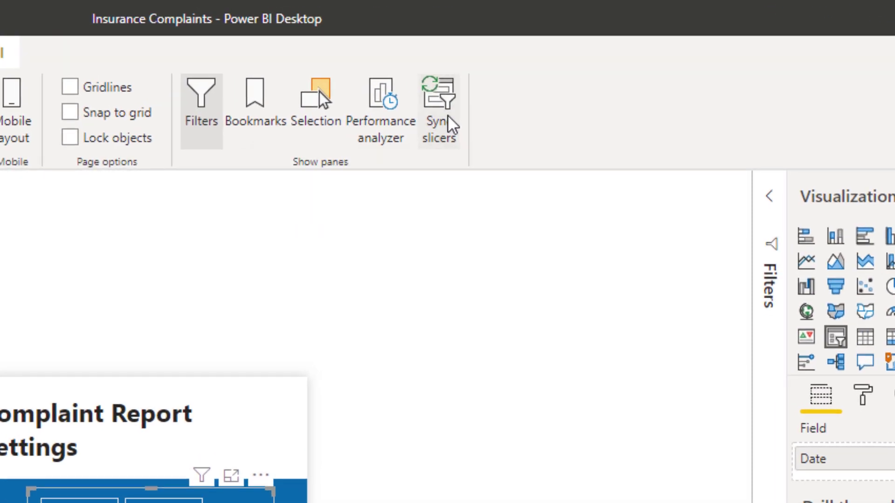
{"action": "left_click", "coordinate": [528, 59]}
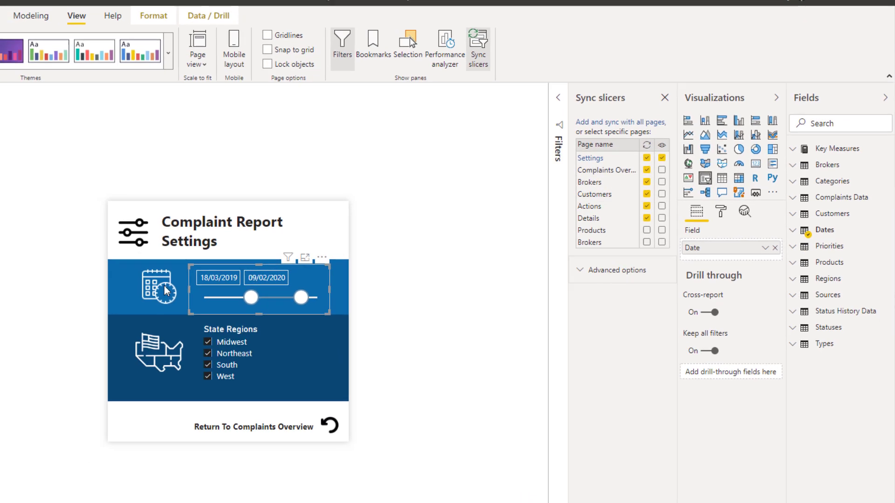
Set the date slicer's start to 22/09/2018 and view Complaints Overview with the Sync slicers pane closed
{"action": "left_click_drag", "start_coordinate": [324, 243], "coordinate": [301, 243]}
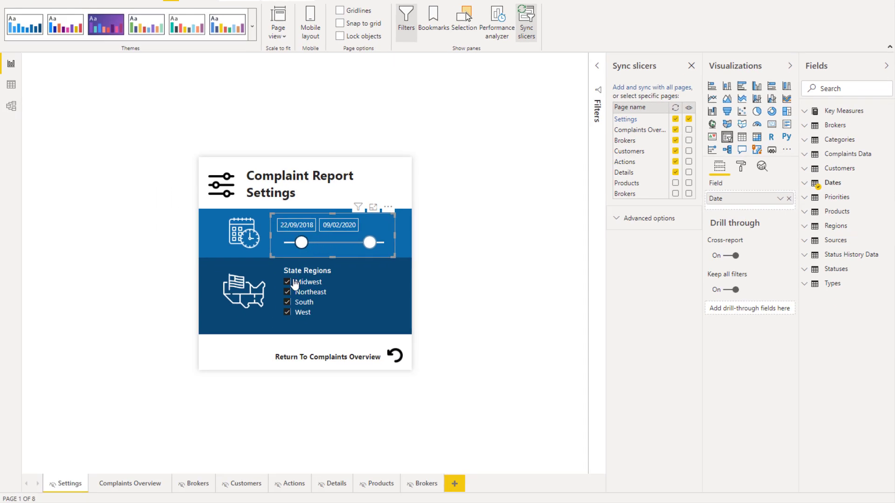
{"action": "left_click", "coordinate": [363, 335]}
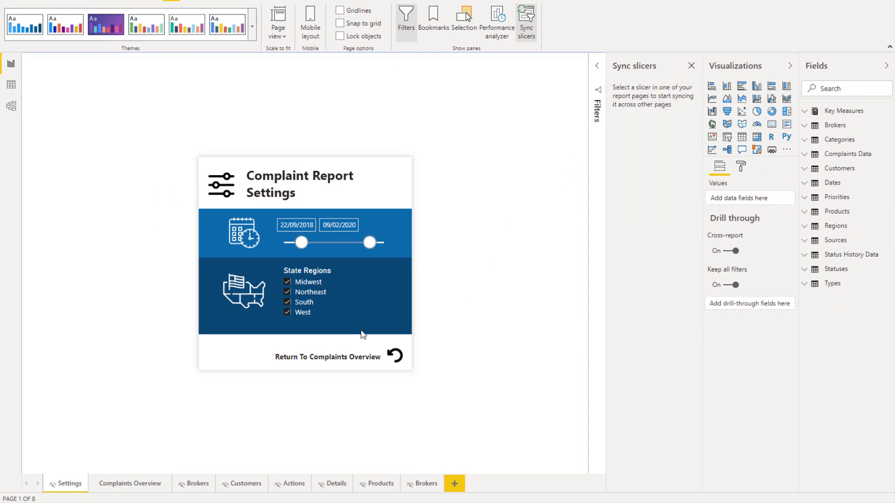
{"action": "left_click", "coordinate": [139, 489]}
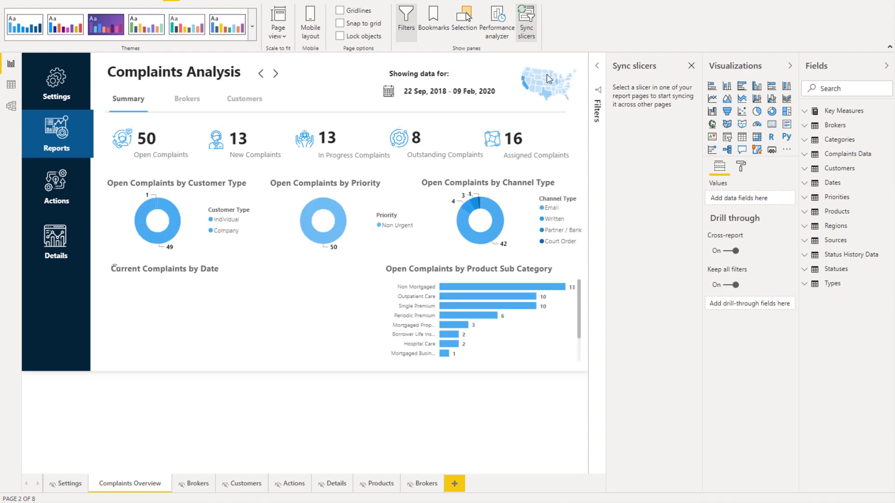
{"action": "left_click", "coordinate": [691, 66]}
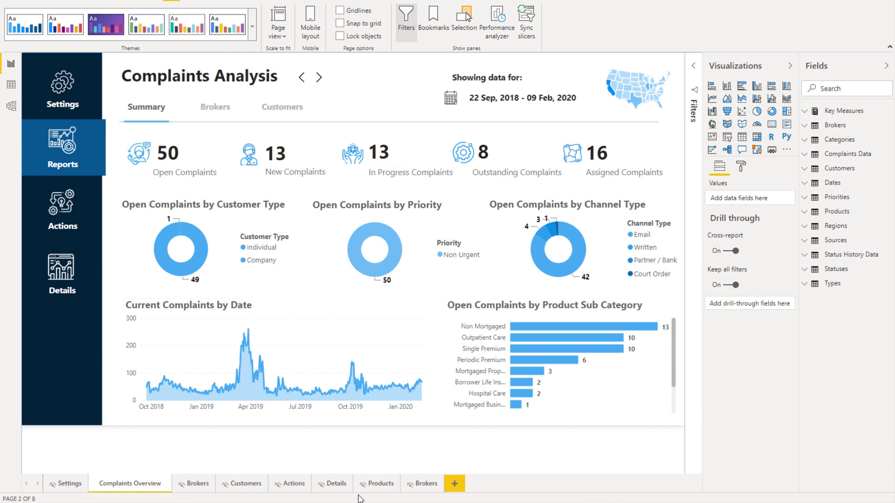
Switch to Chrome and open info.enterprisedna.co in a new tab
{"action": "mouse_move", "coordinate": [171, 502]}
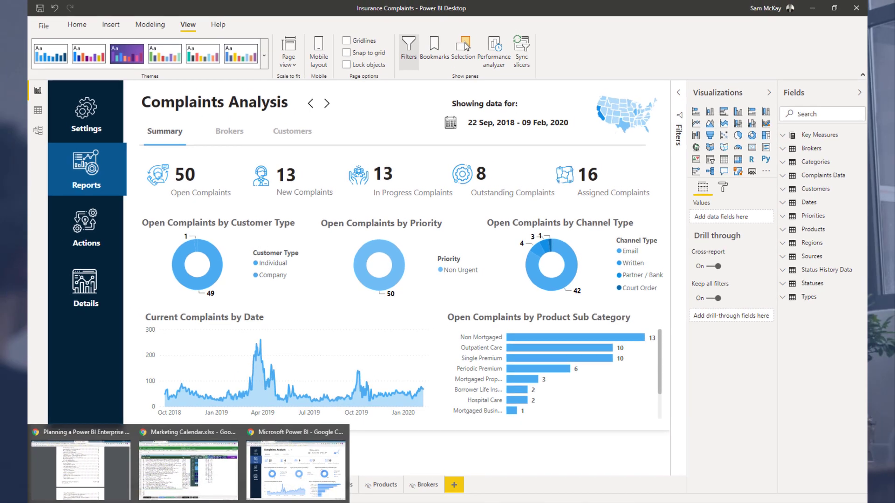
{"action": "left_click", "coordinate": [296, 470]}
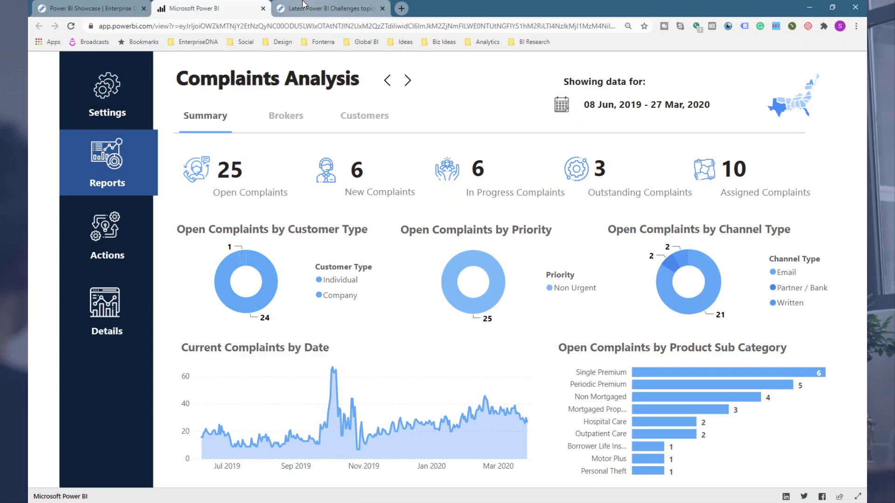
{"action": "left_click", "coordinate": [401, 9]}
{"action": "type", "text": "info.enterprisedna.c"}
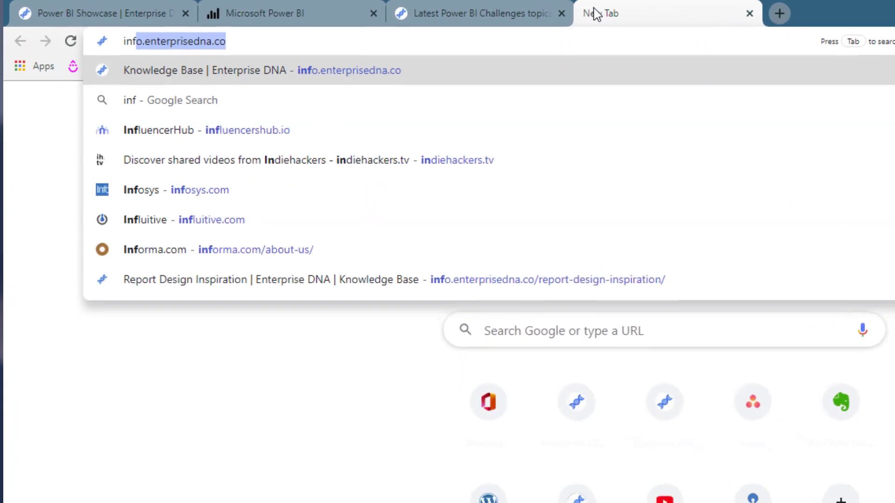
{"action": "type", "text": "o"}
{"action": "key", "text": "Return"}
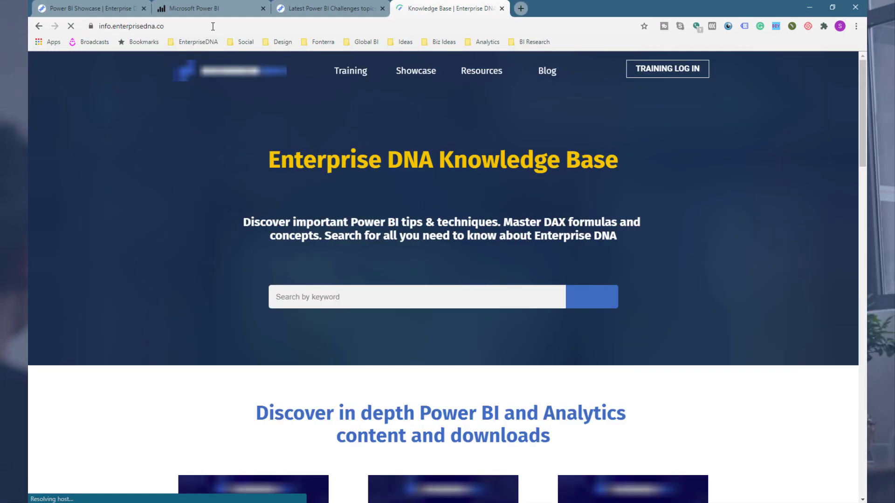
Open the Report Design Inspiration section from the Enterprise DNA Knowledge Base
{"action": "scroll", "coordinate": [229, 120], "scroll_direction": "down", "scroll_amount": 3}
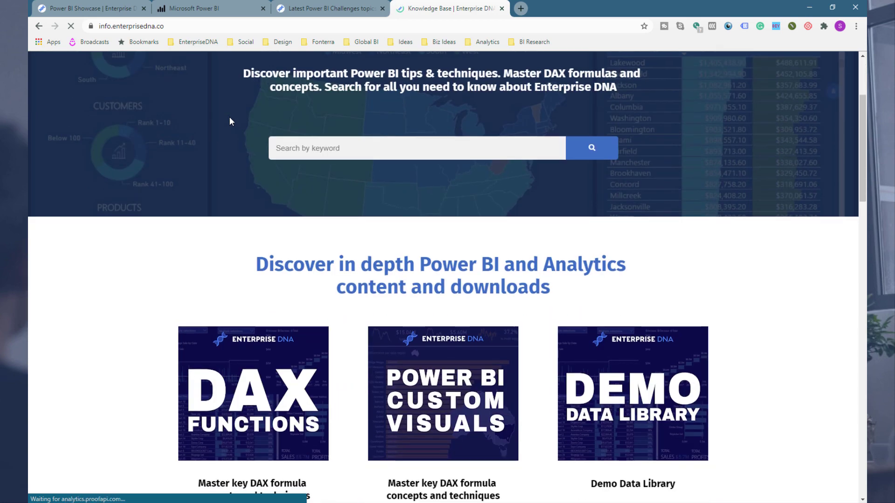
{"action": "scroll", "coordinate": [229, 120], "scroll_direction": "down", "scroll_amount": 4}
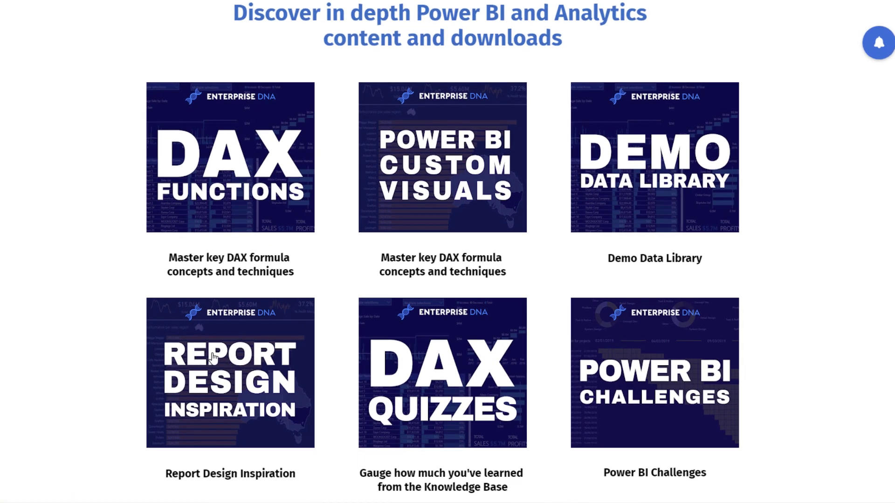
{"action": "scroll", "coordinate": [275, 377], "scroll_direction": "down", "scroll_amount": 2}
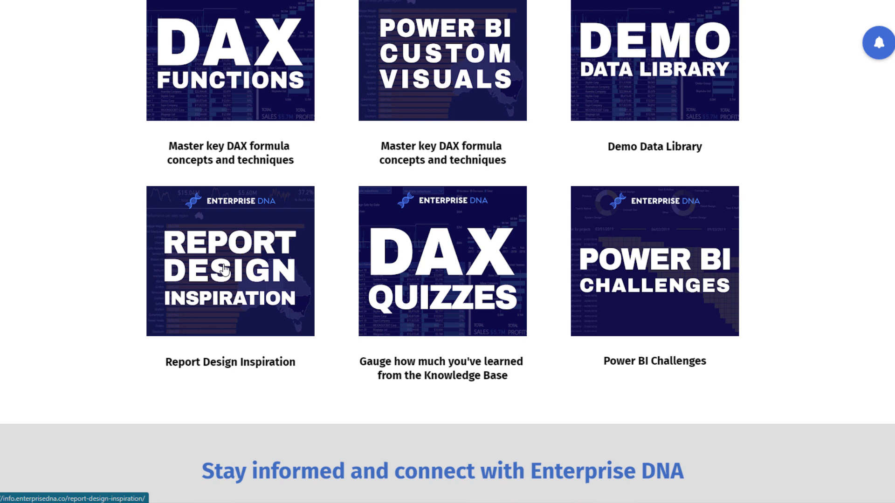
{"action": "left_click", "coordinate": [224, 269]}
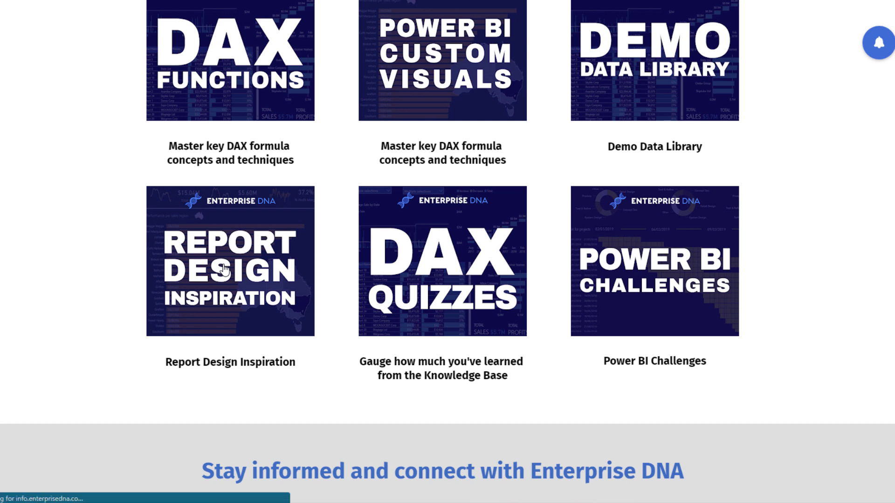